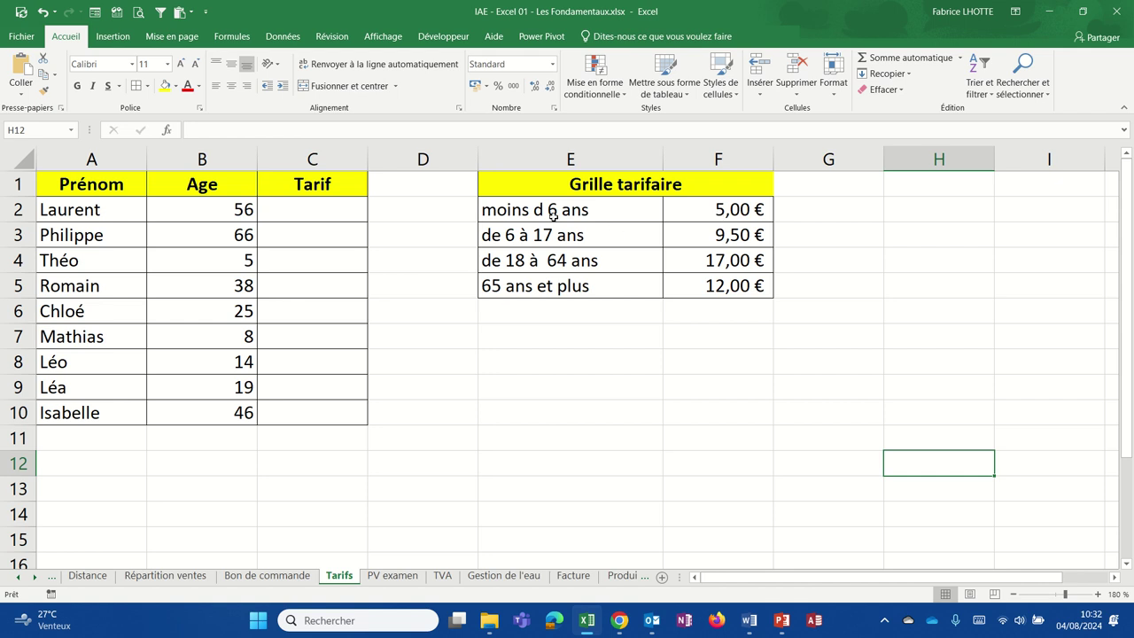
Fix the E2 label to read 'moins de 6 ans' by adding the missing 'e'.
{"action": "left_click", "coordinate": [552, 217]}
{"action": "left_click", "coordinate": [225, 130]}
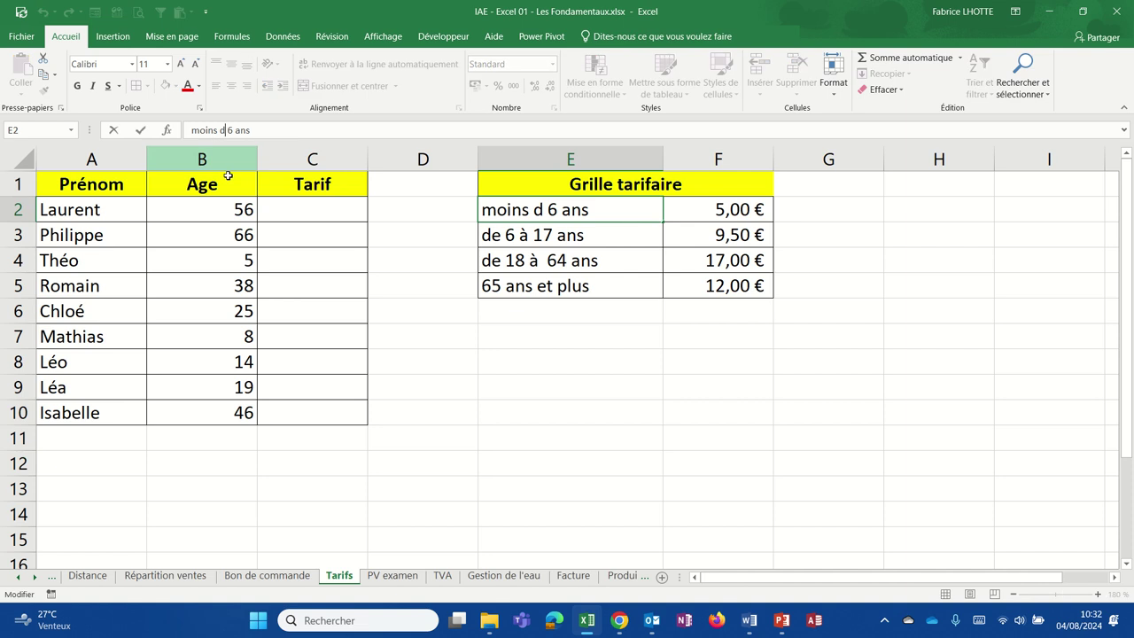
{"action": "type", "text": "e"}
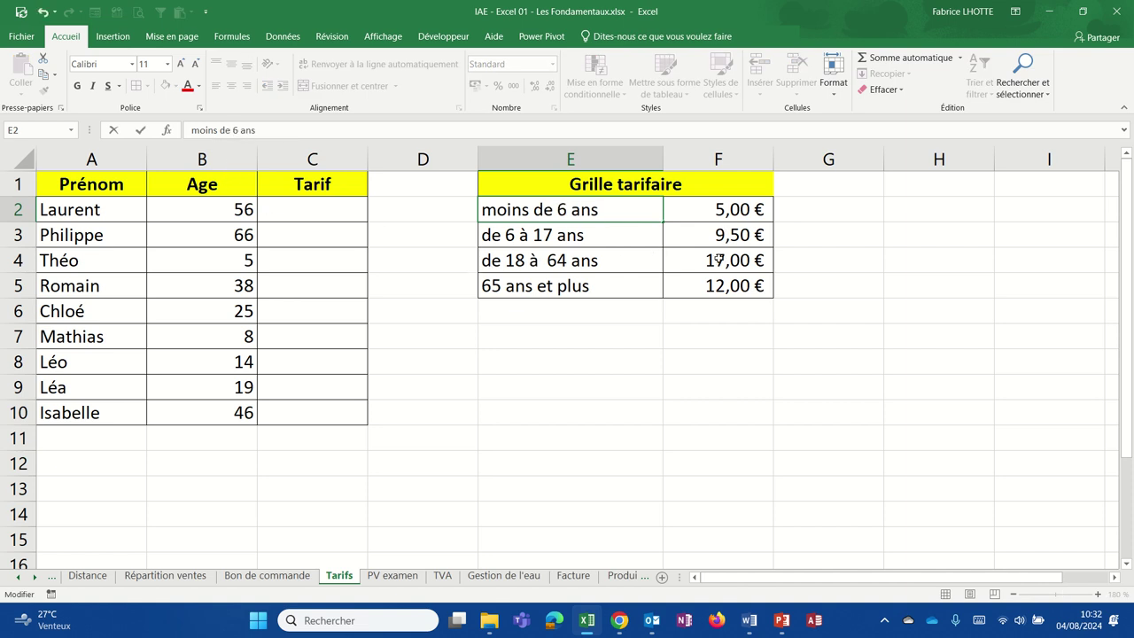
{"action": "key", "text": "Return"}
{"action": "key", "text": "Return"}
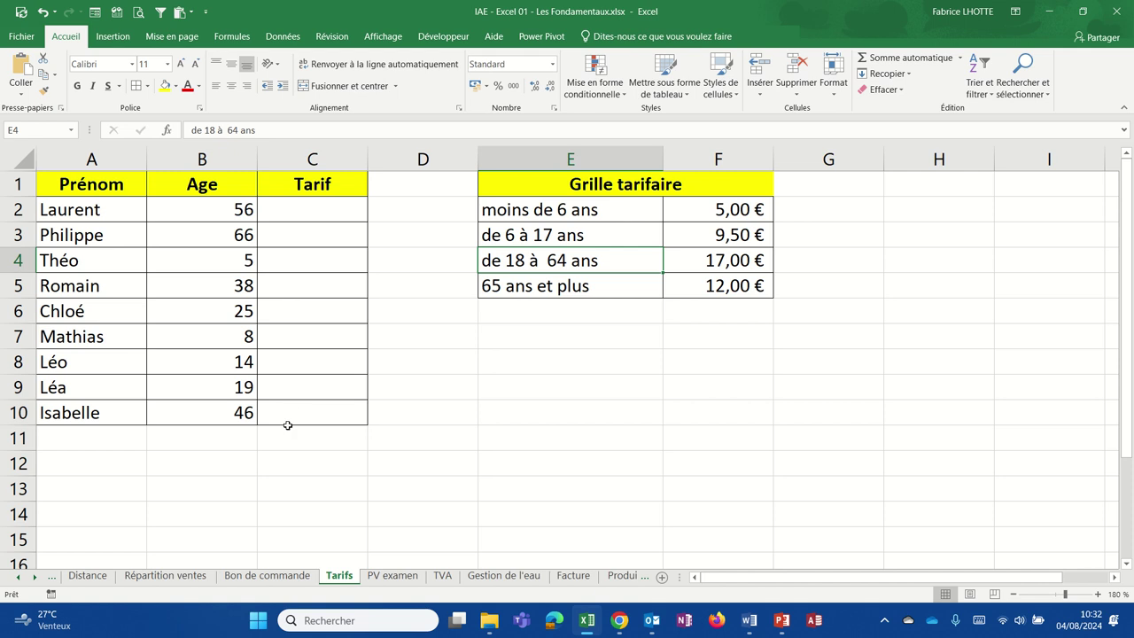
Enter the label 'Montant Total' in A11, just below the names.
{"action": "left_click", "coordinate": [127, 435]}
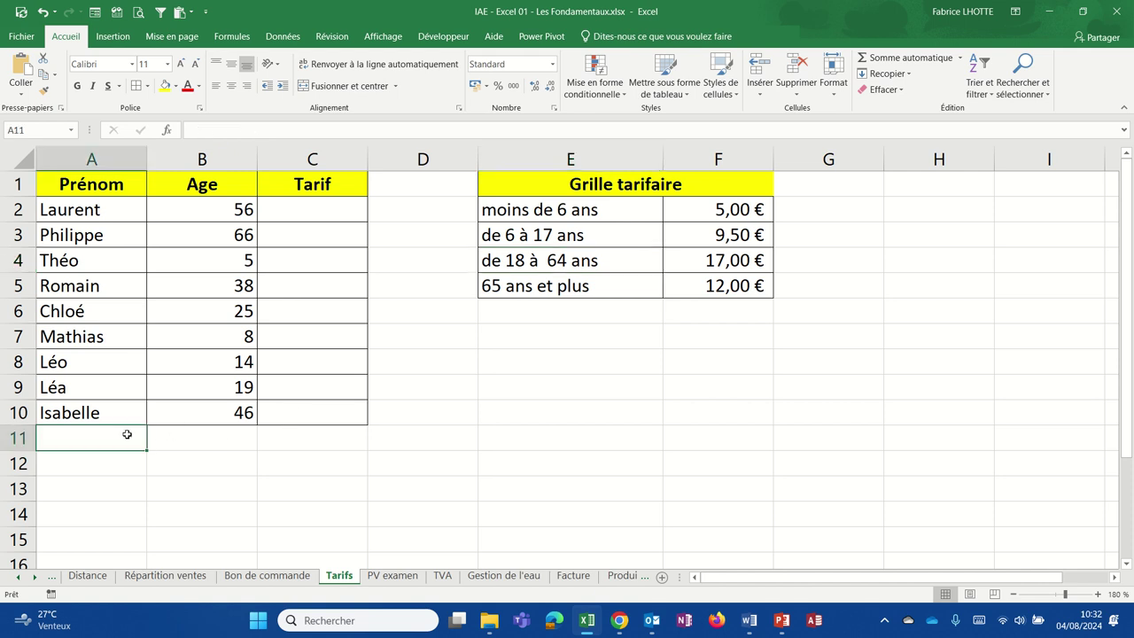
{"action": "type", "text": "A"}
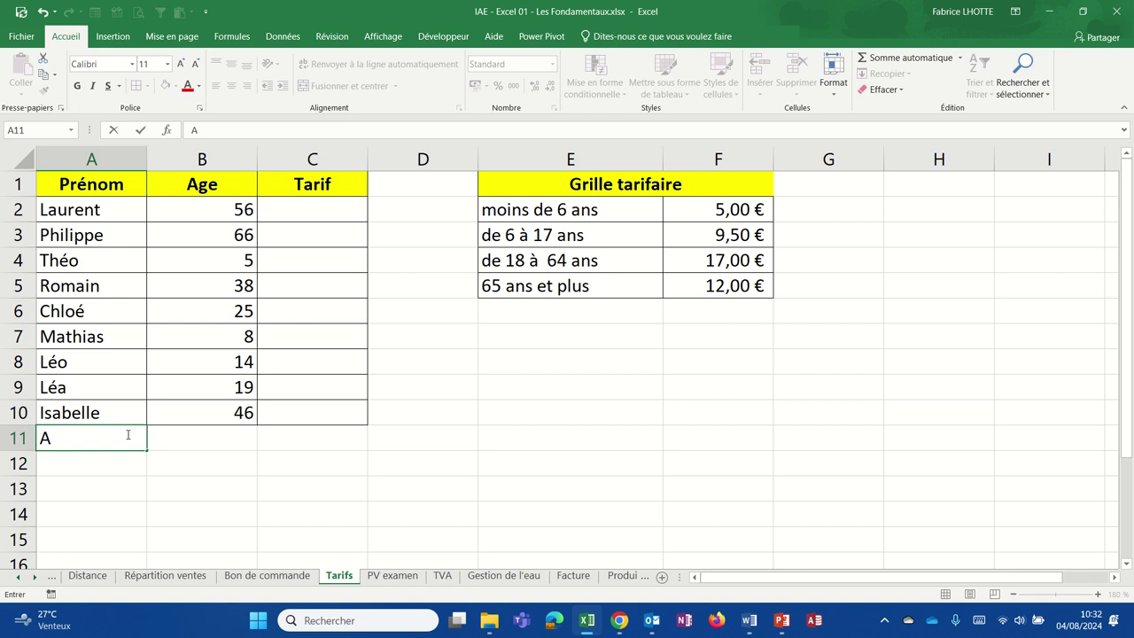
{"action": "key", "text": "BackSpace"}
{"action": "type", "text": "CA"}
{"action": "type", "text": " t"}
{"action": "key", "text": "BackSpace"}
{"action": "key", "text": "BackSpace"}
{"action": "key", "text": "BackSpace"}
{"action": "key", "text": "BackSpace"}
{"action": "type", "text": "Mo"}
{"action": "type", "text": "ntant Tota"}
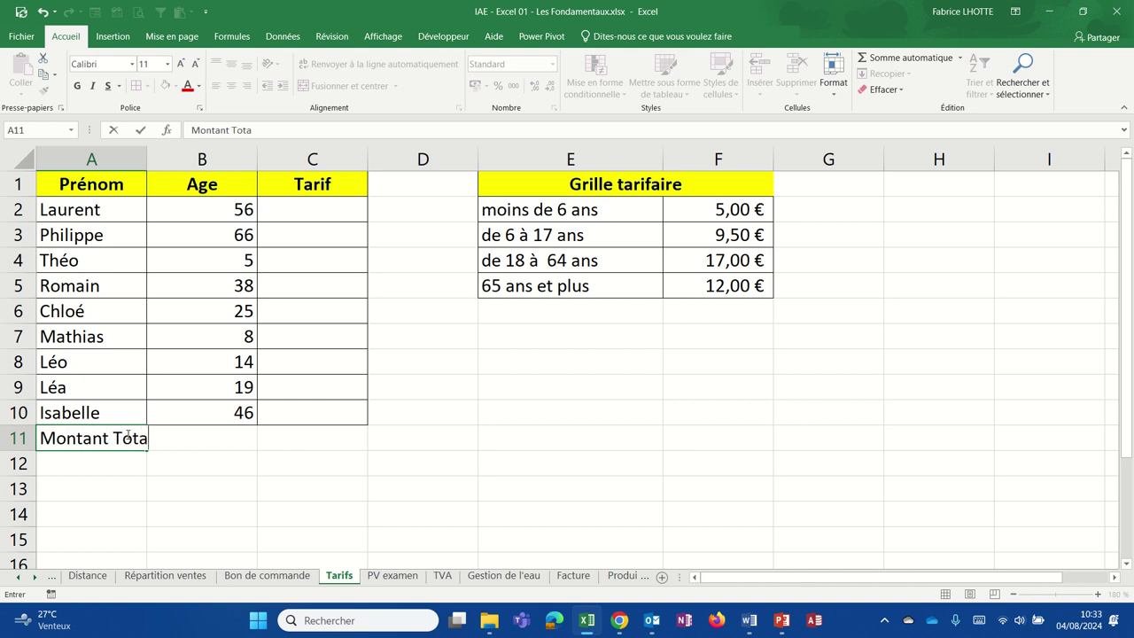
{"action": "type", "text": "l"}
{"action": "key", "text": "Return"}
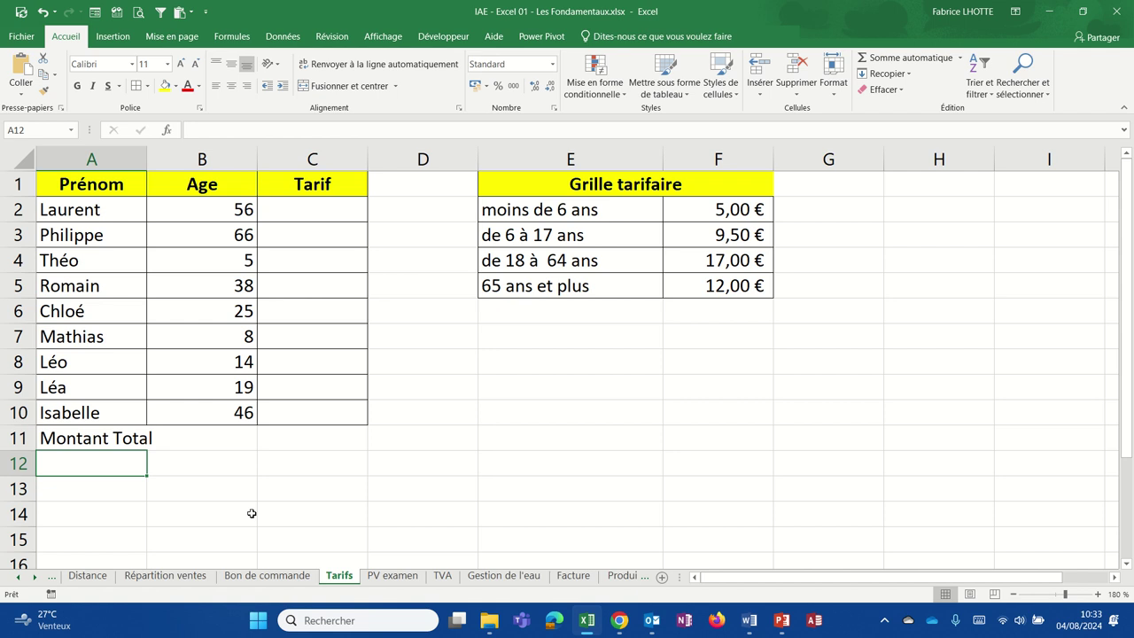
{"action": "left_click", "coordinate": [311, 210]}
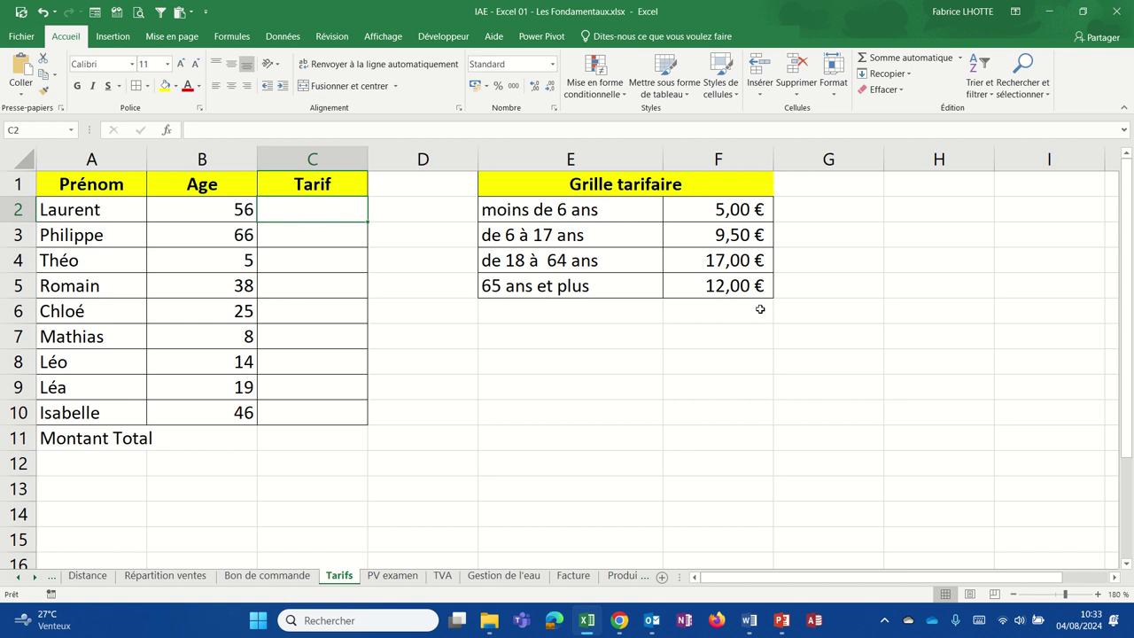
Begin C2's formula as =SI.CONDITIONS(B2<6;5; for the under-6 bracket.
{"action": "type", "text": "=si.co"}
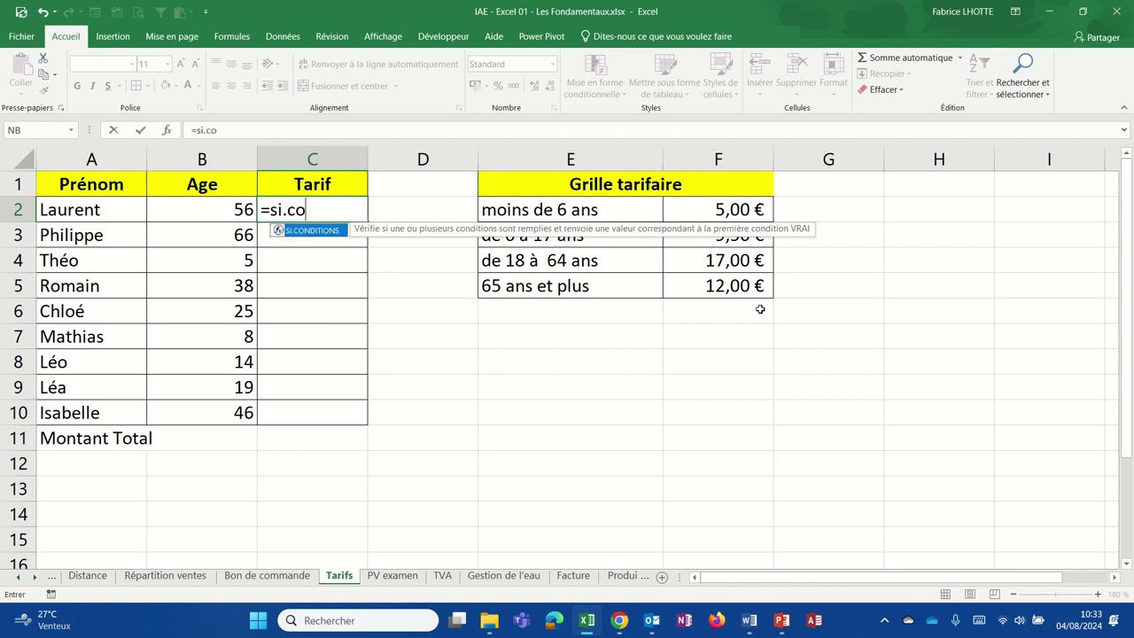
{"action": "type", "text": "nditions"}
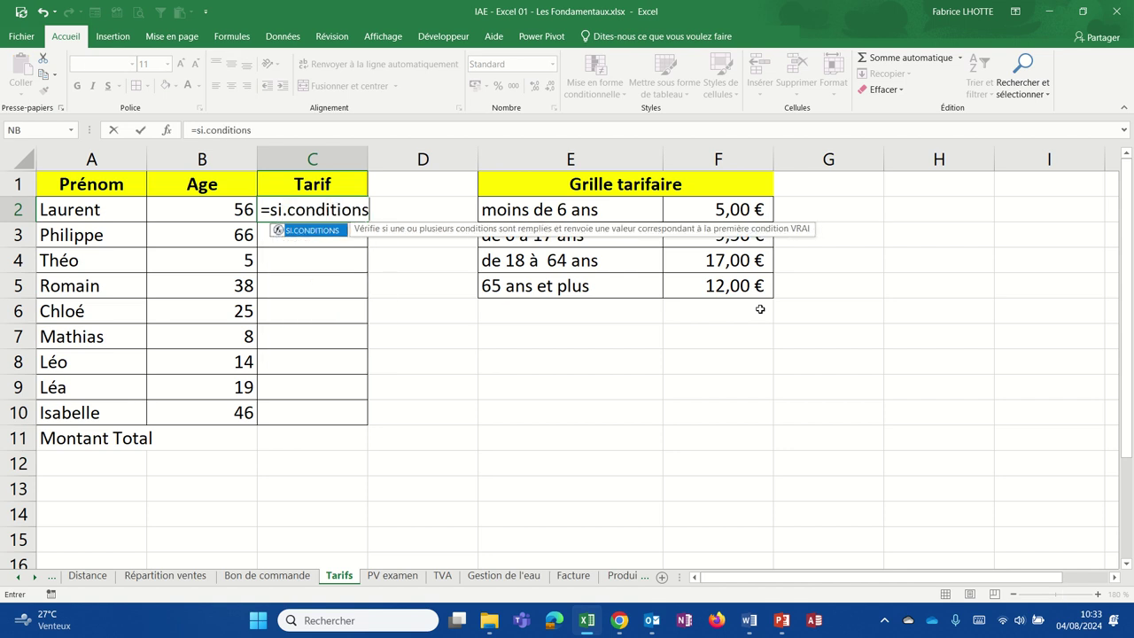
{"action": "type", "text": "("}
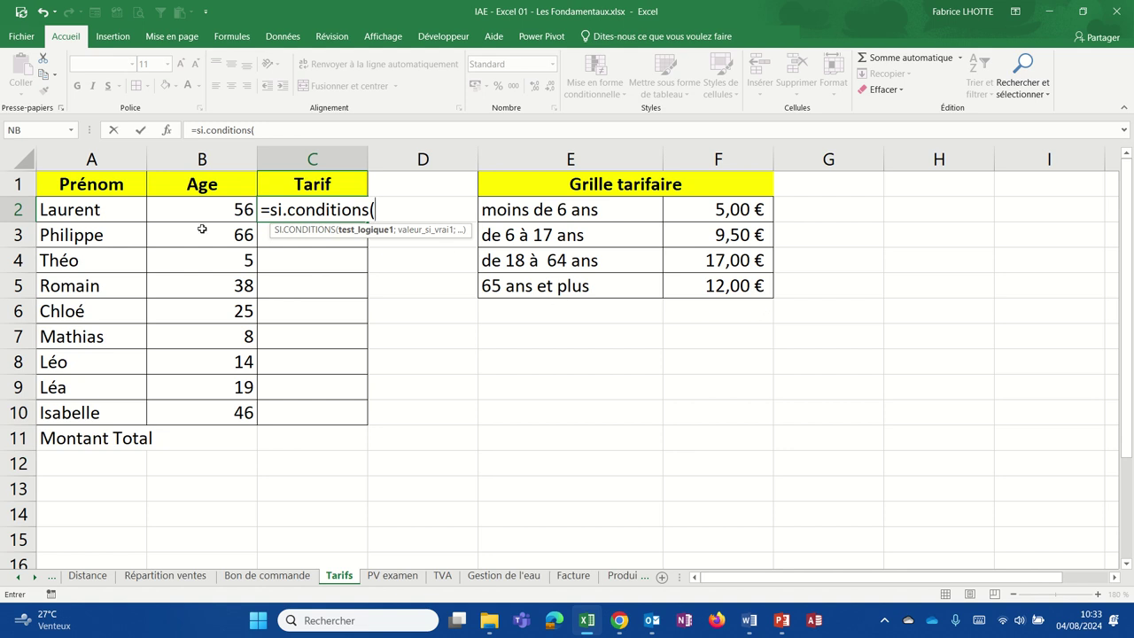
{"action": "left_click", "coordinate": [201, 217]}
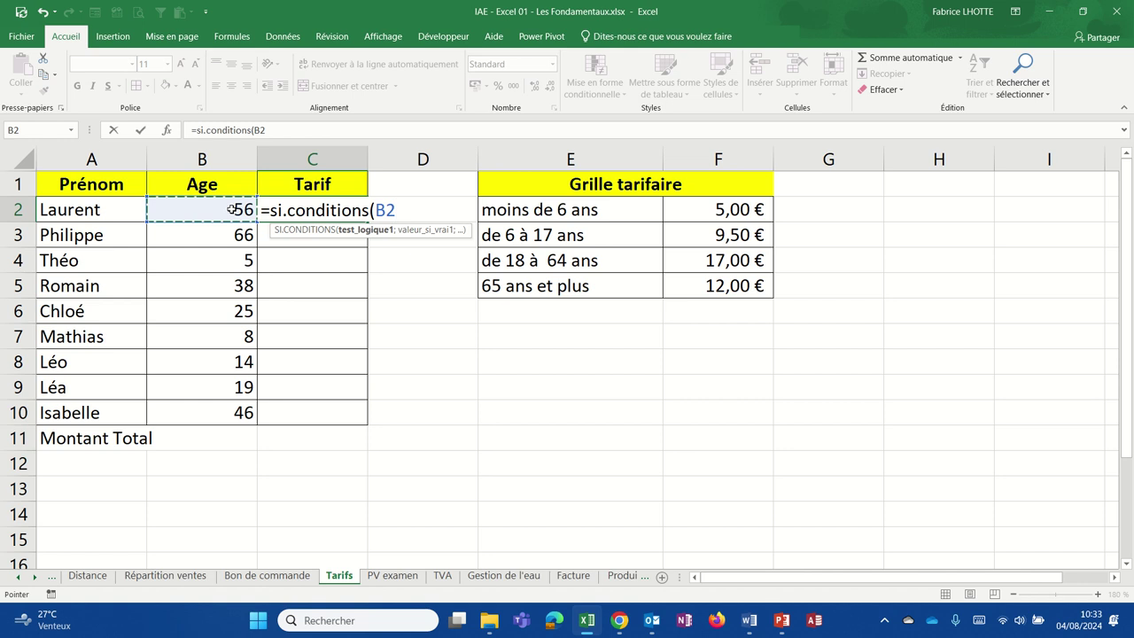
{"action": "type", "text": "<"}
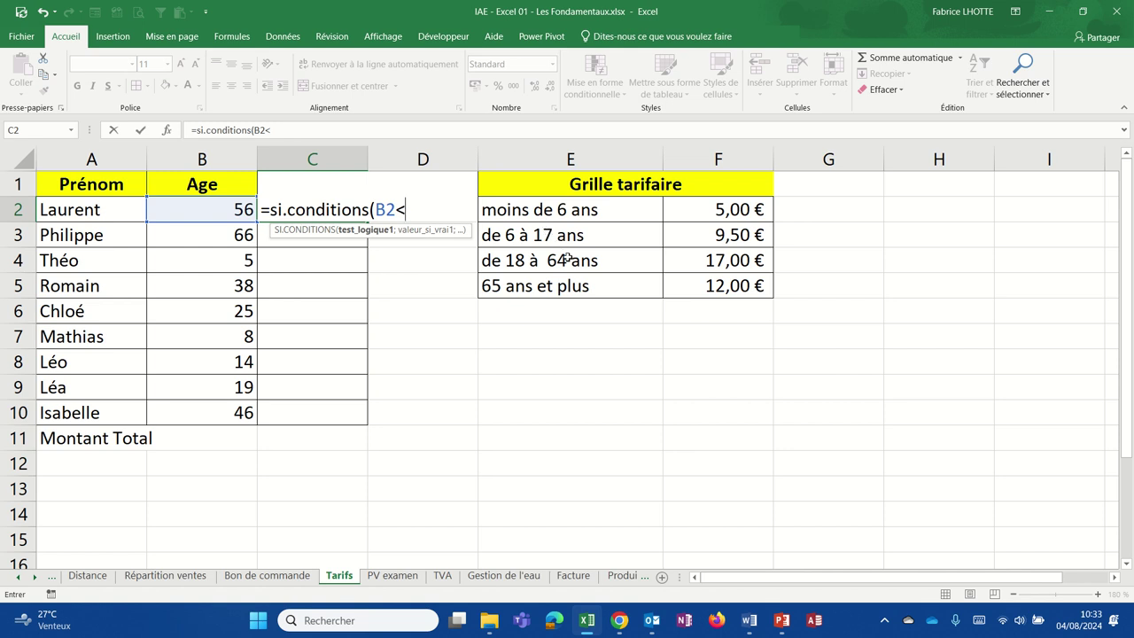
{"action": "type", "text": "6"}
{"action": "type", "text": ";5"}
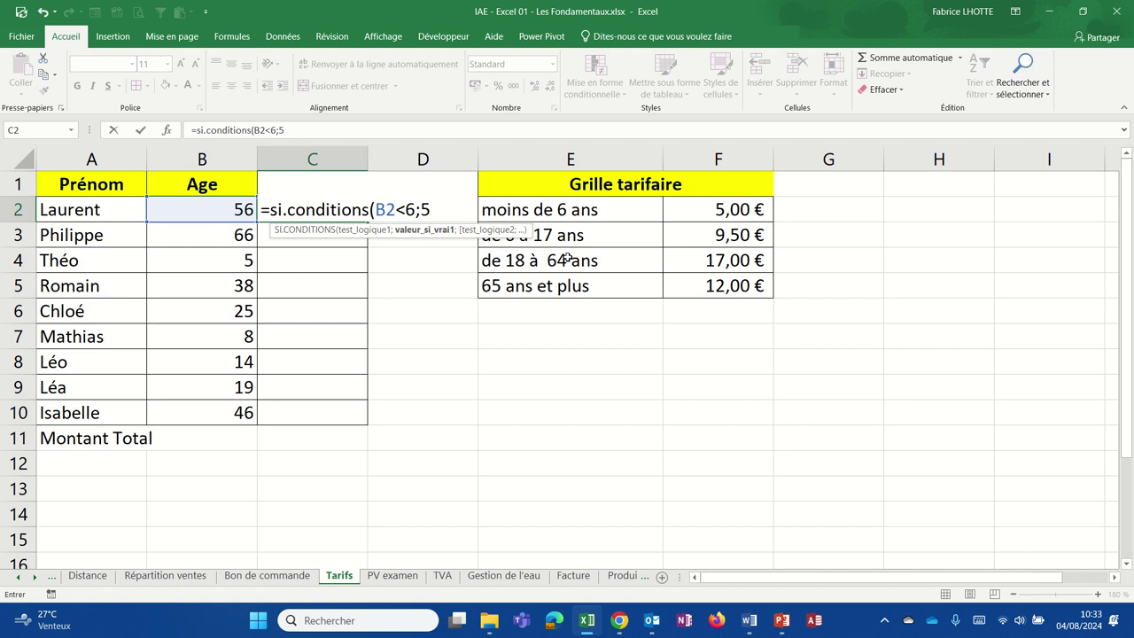
{"action": "type", "text": ";"}
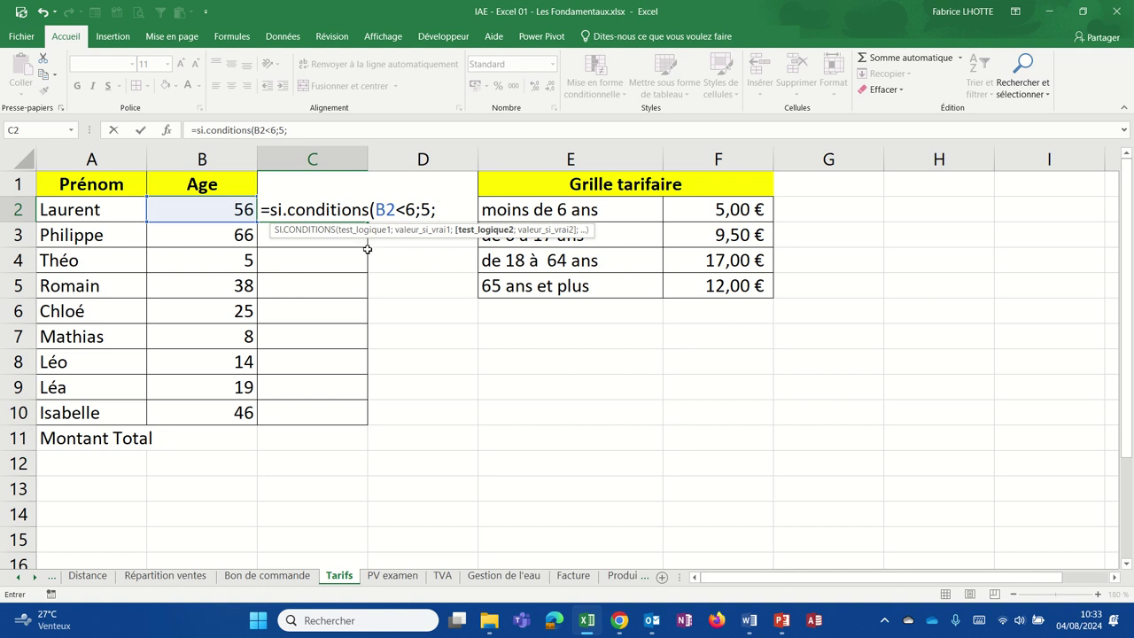
Add the brackets B2<18 gives 9,50, B2<65 gives 17, and B2>=65 gives 12, then close the formula.
{"action": "left_click", "coordinate": [207, 212]}
{"action": "type", "text": "<1"}
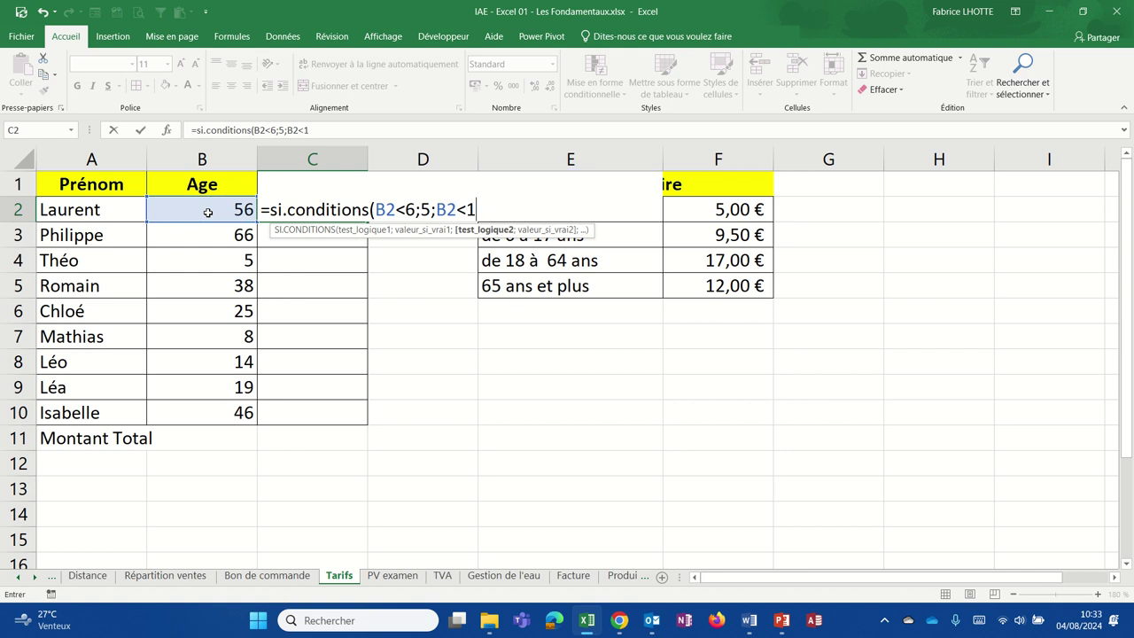
{"action": "type", "text": "8;"}
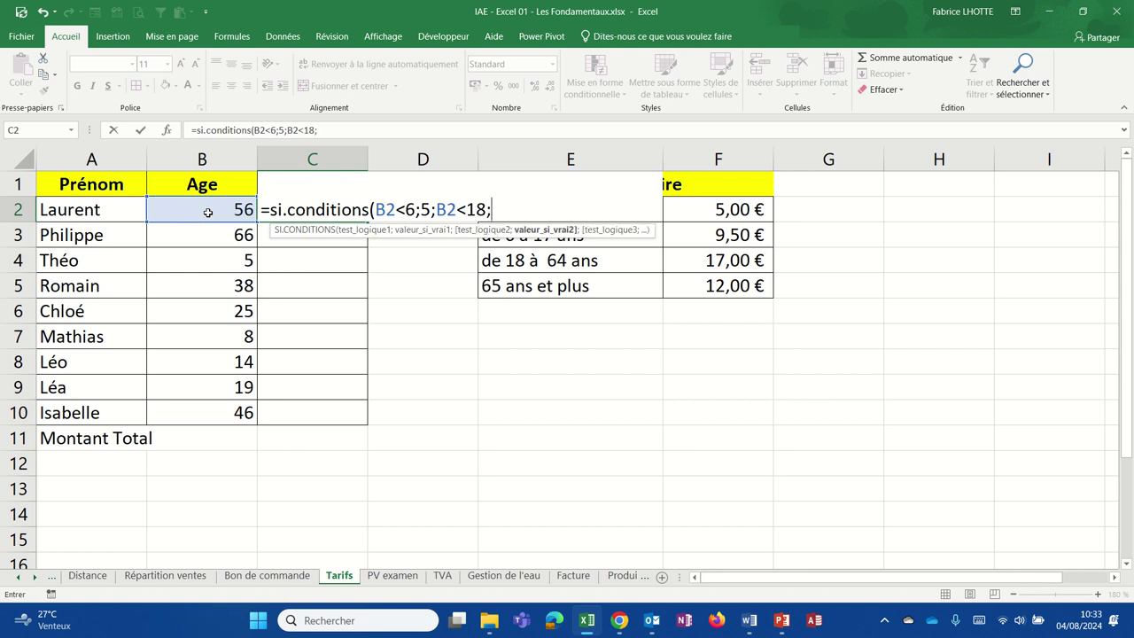
{"action": "type", "text": "9,50"}
{"action": "type", "text": ";"}
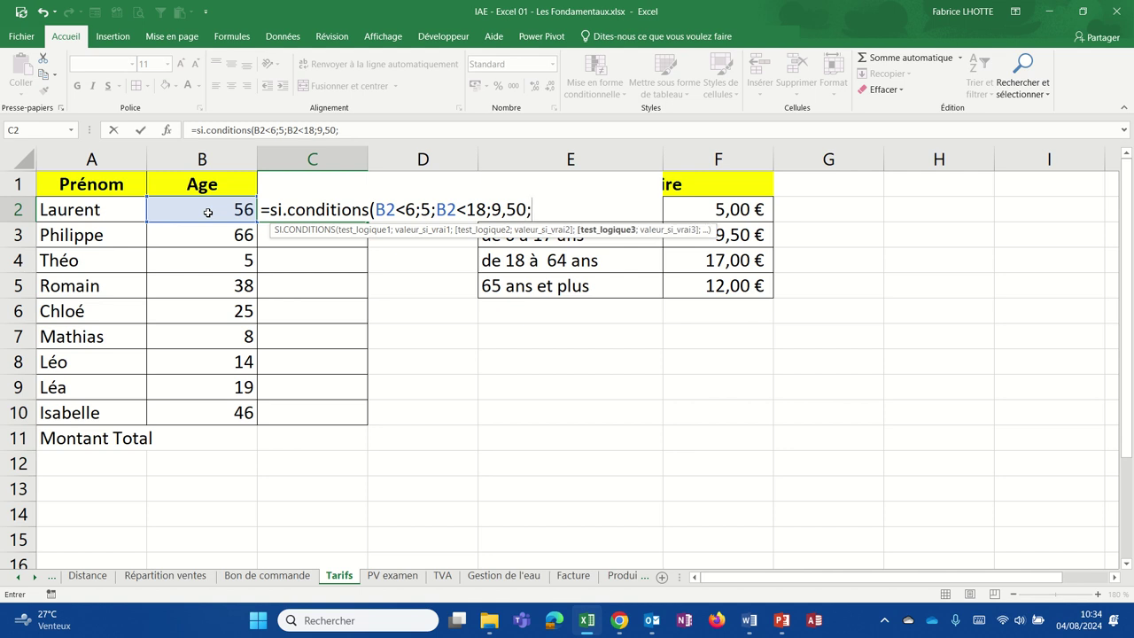
{"action": "left_click", "coordinate": [207, 213]}
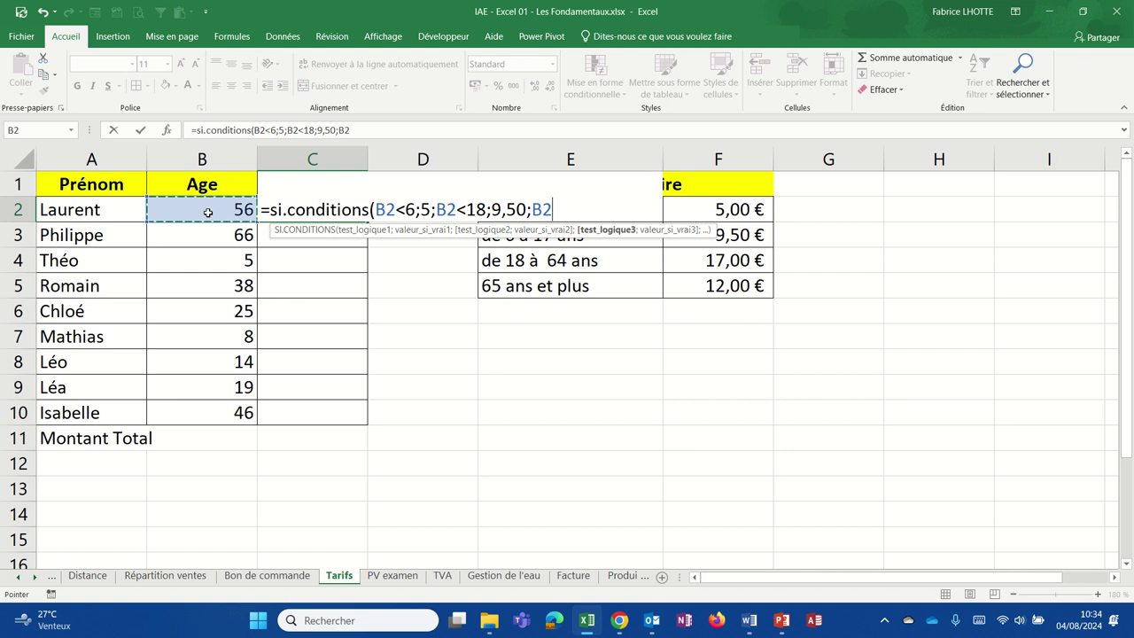
{"action": "type", "text": "<65"}
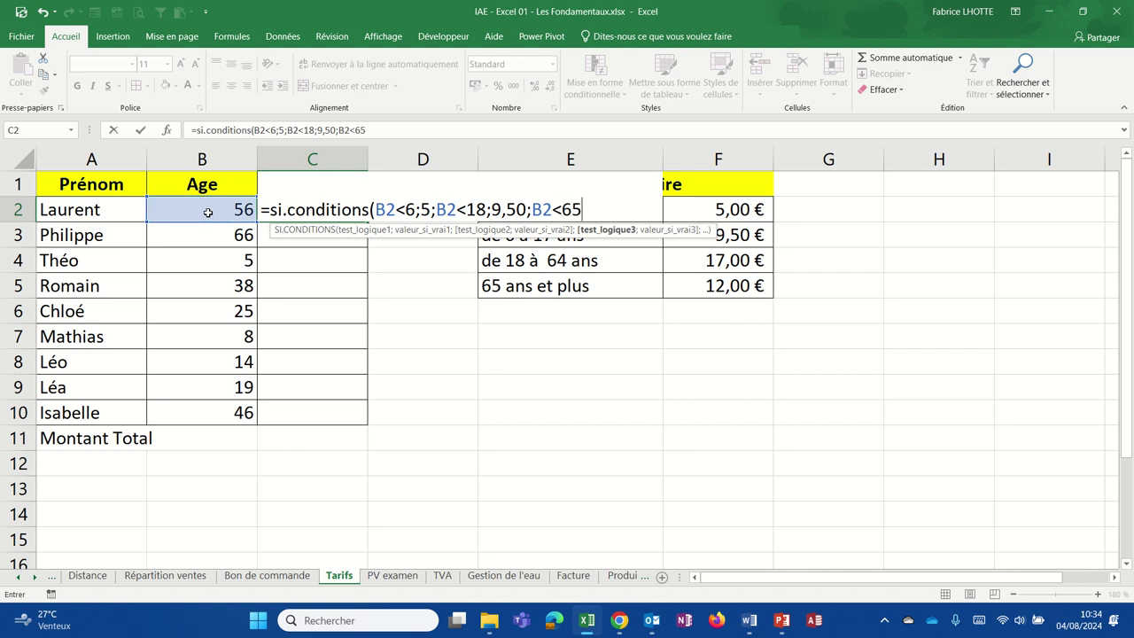
{"action": "type", "text": ";"}
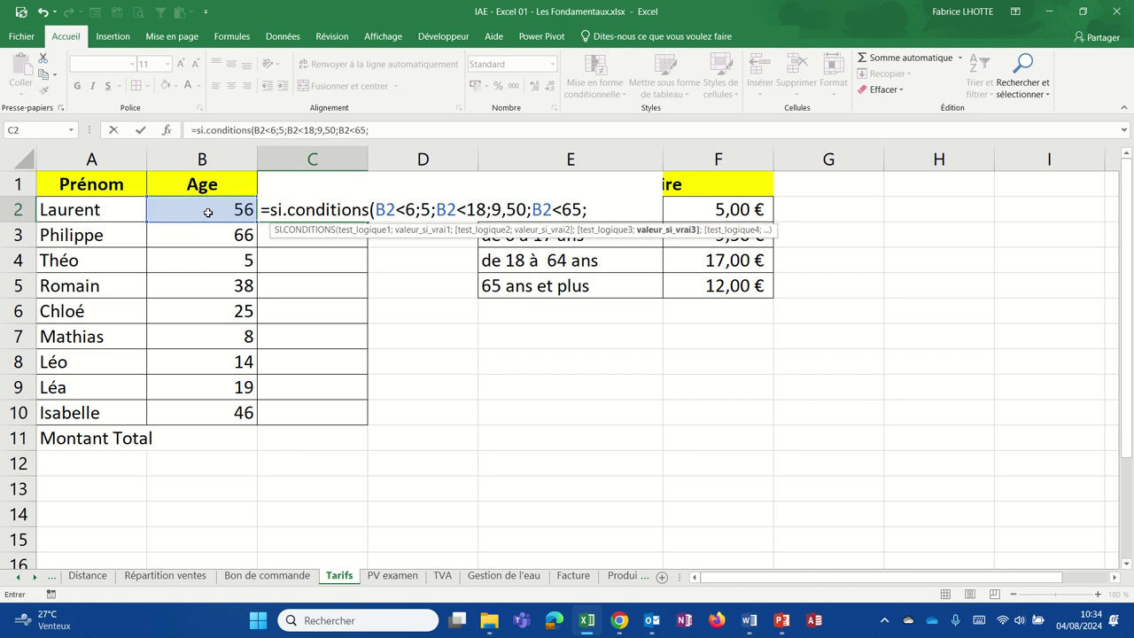
{"action": "type", "text": "17"}
{"action": "type", "text": ";"}
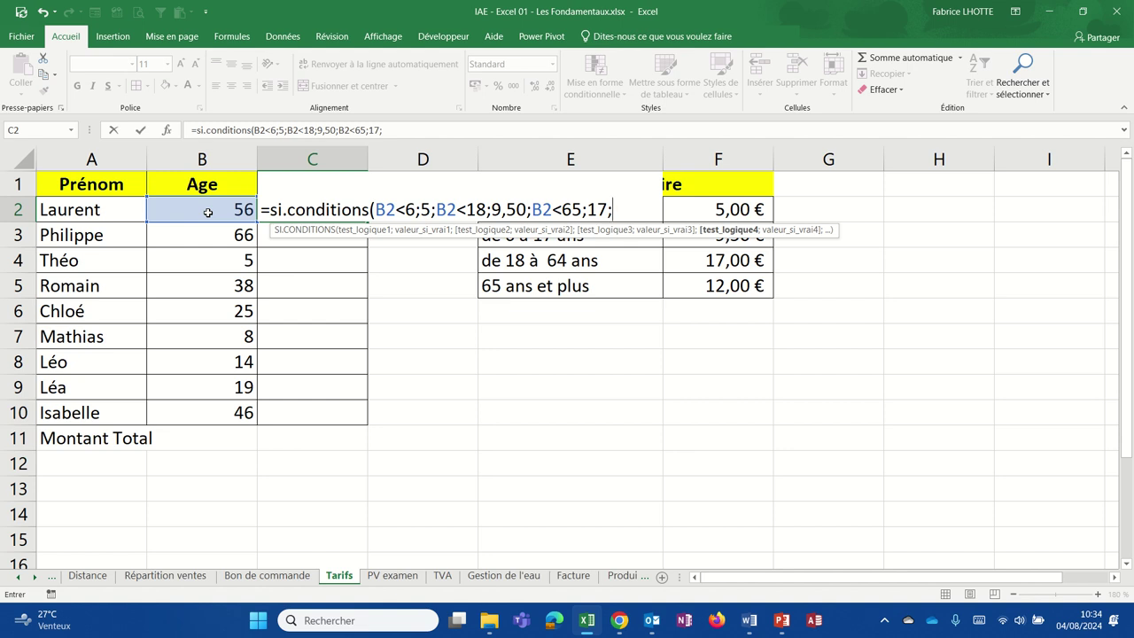
{"action": "left_click", "coordinate": [208, 212]}
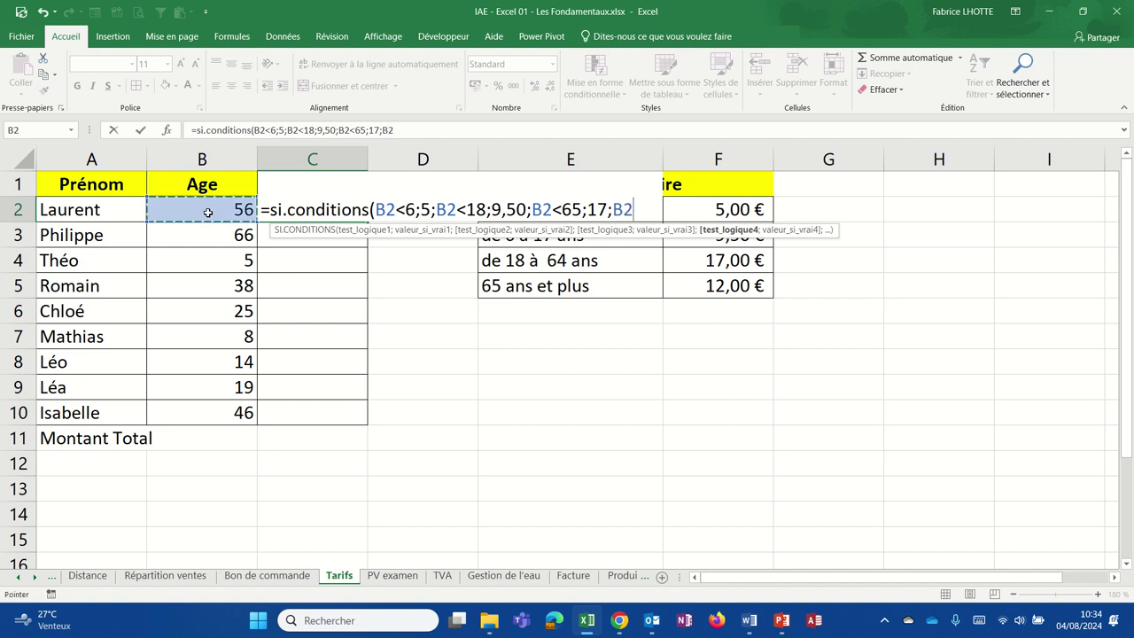
{"action": "type", "text": ">"}
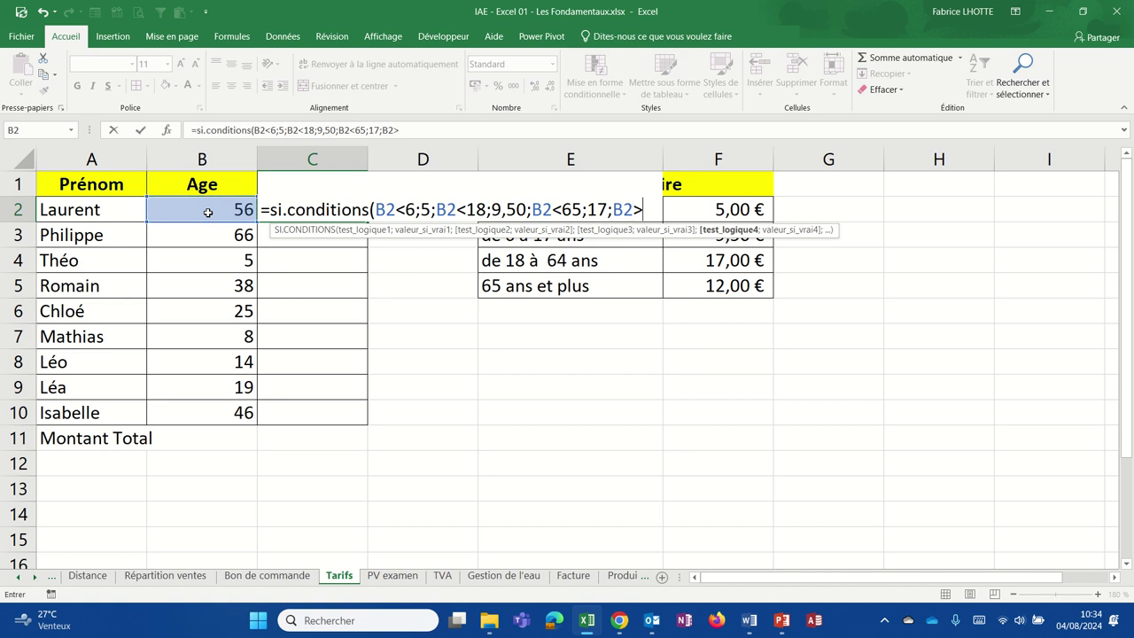
{"action": "type", "text": "="}
{"action": "type", "text": "65"}
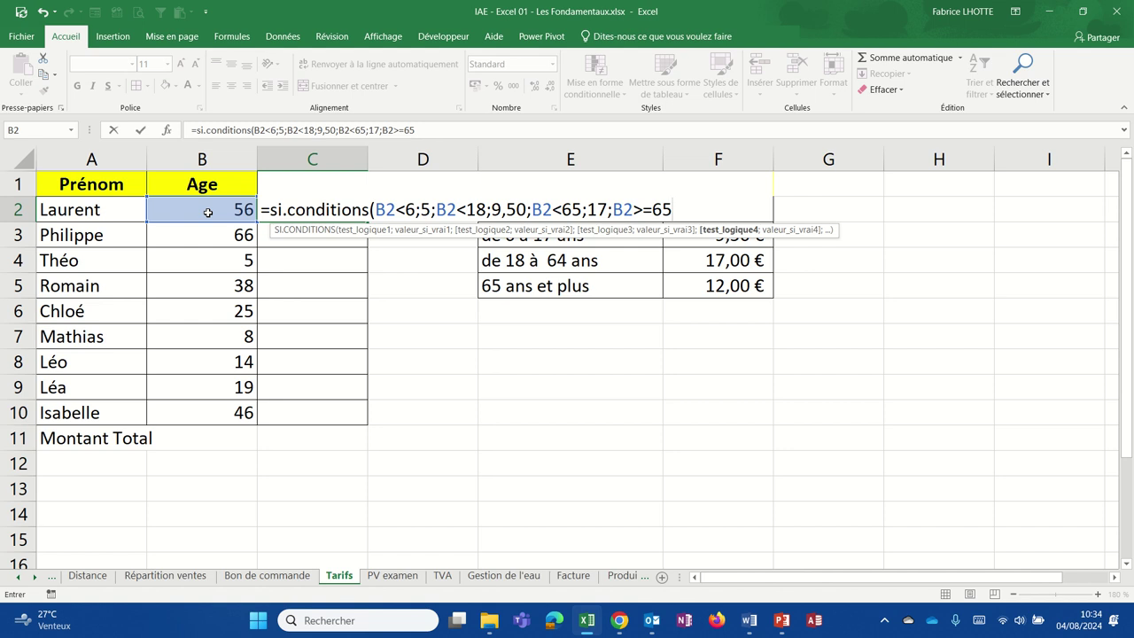
{"action": "type", "text": ";"}
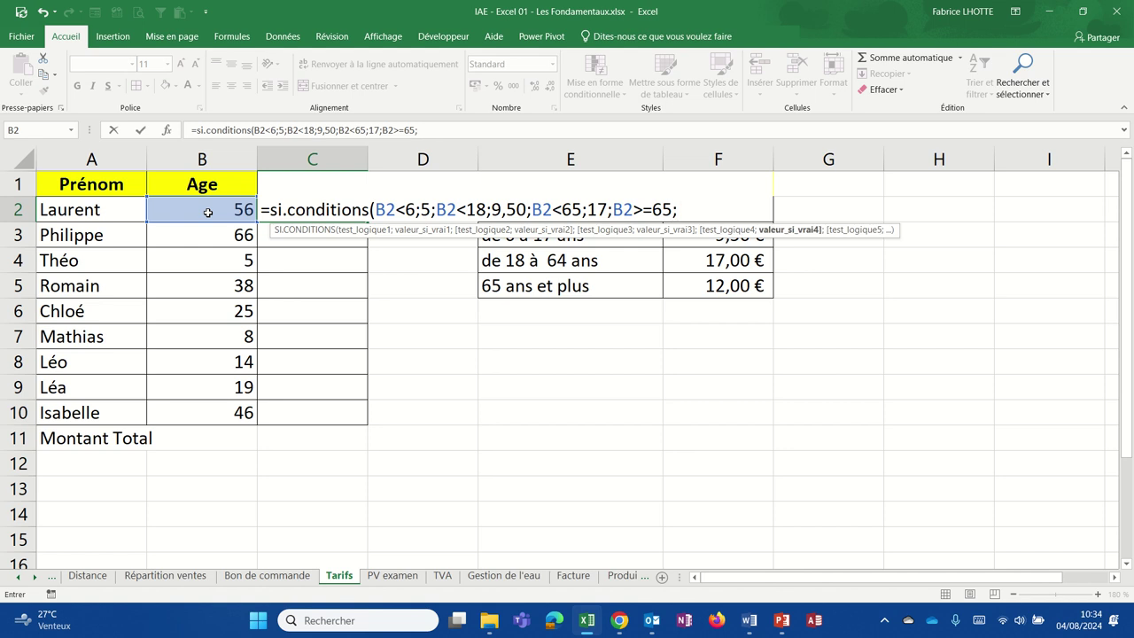
{"action": "type", "text": "12"}
{"action": "type", "text": ")"}
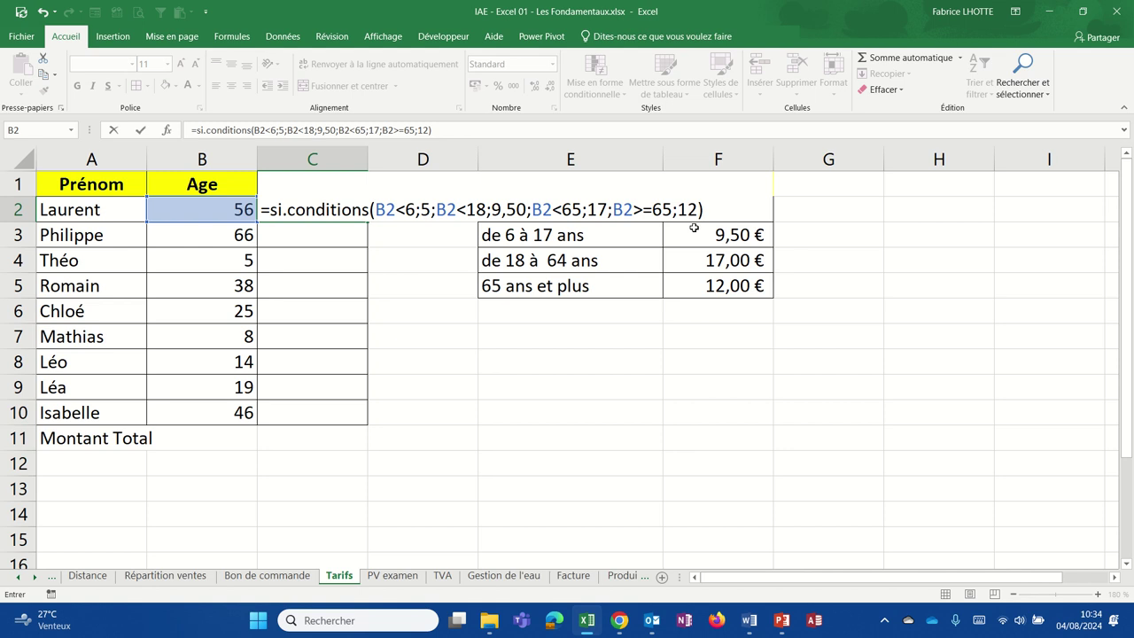
{"action": "key", "text": "Return"}
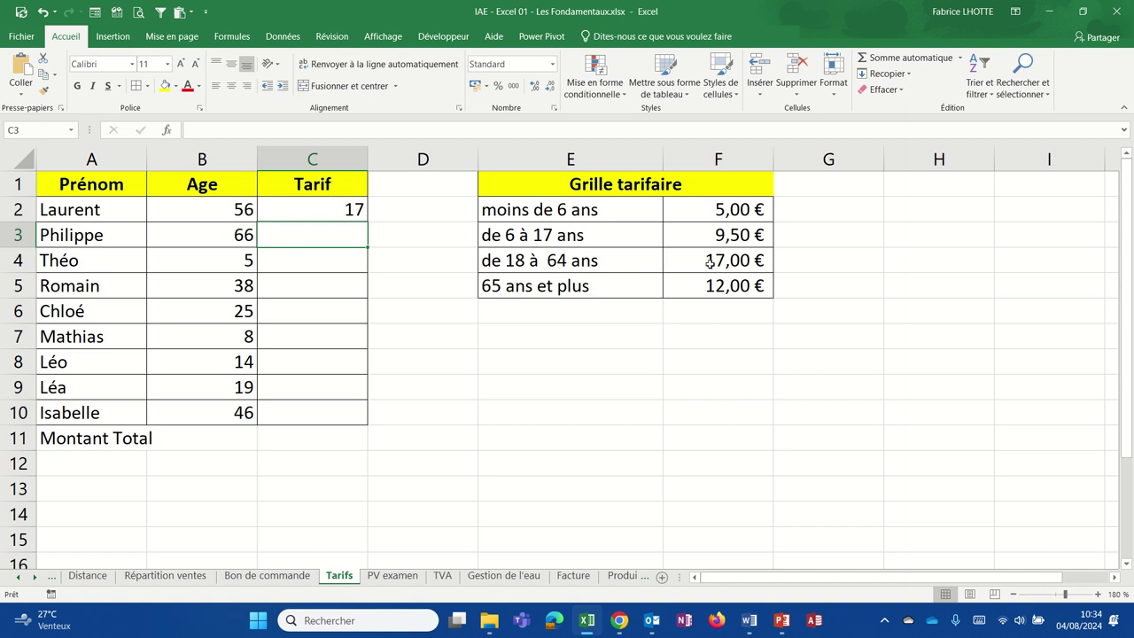
Copy the C2 tariff formula down to C10 and format C2:C10 as euro amounts.
{"action": "left_click", "coordinate": [357, 209]}
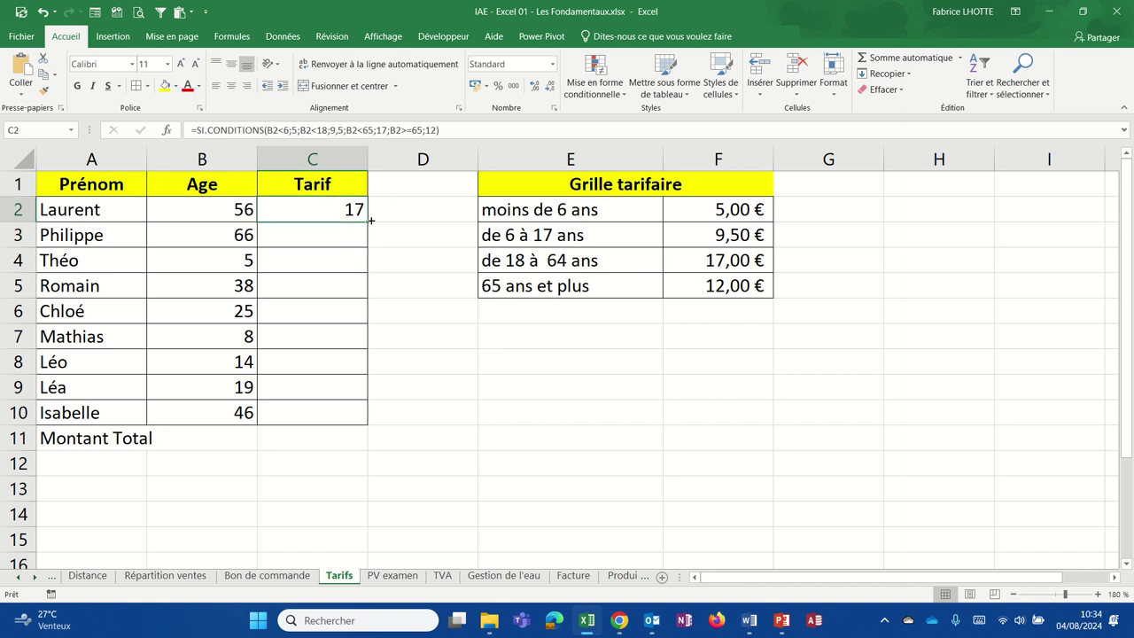
{"action": "left_click_drag", "start_coordinate": [367, 221], "coordinate": [351, 421]}
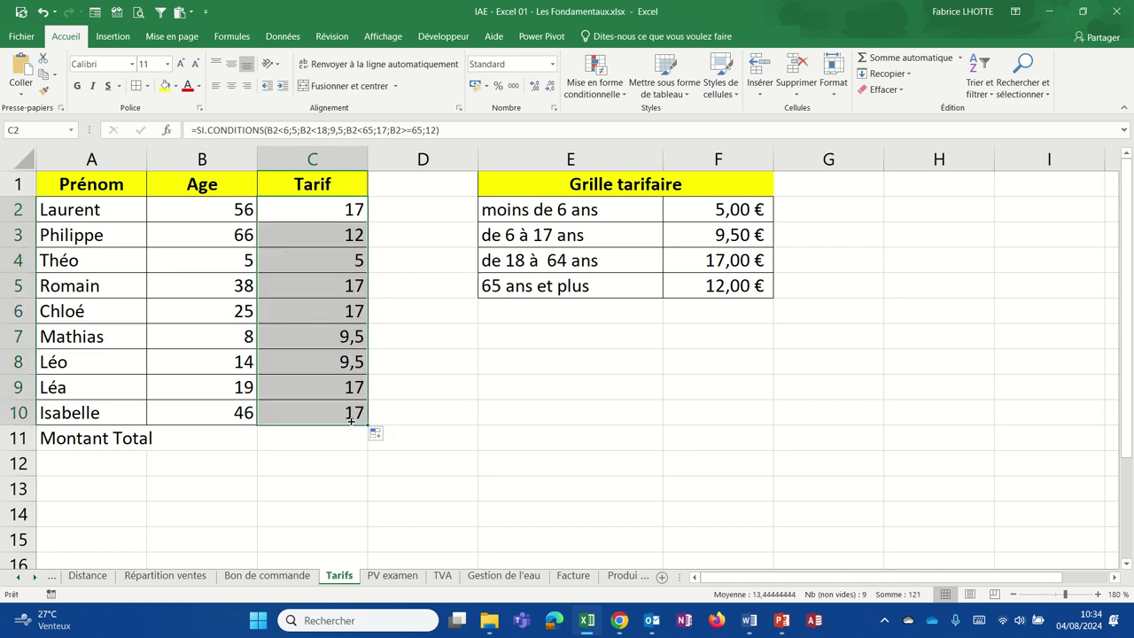
{"action": "left_click", "coordinate": [472, 87]}
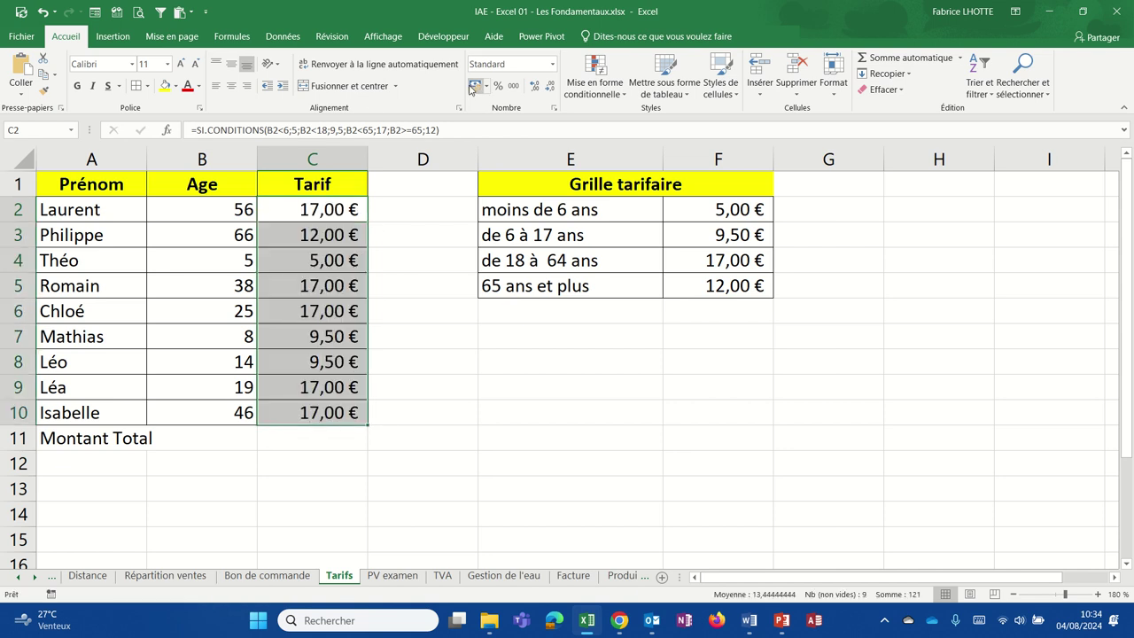